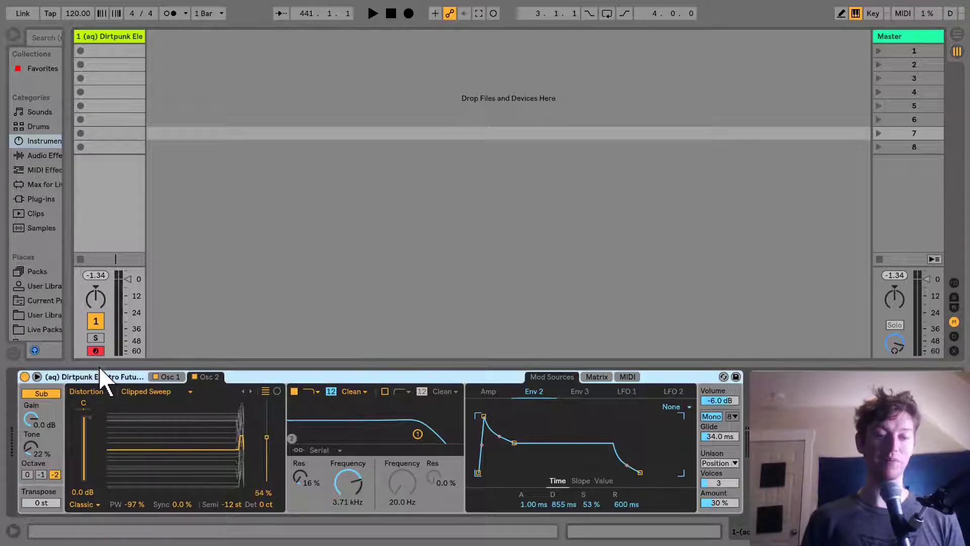
Step: Delete the existing instrument from the MIDI track and load a fresh Wavetable synth onto it
{"action": "key", "text": "Delete"}
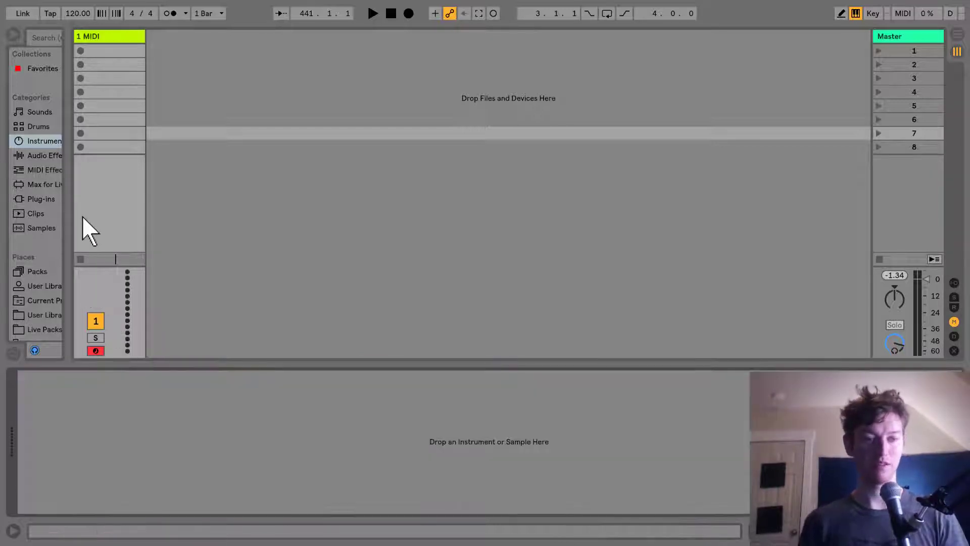
{"action": "left_click_drag", "start_coordinate": [76, 210], "coordinate": [319, 208]}
{"action": "left_click_drag", "start_coordinate": [198, 232], "coordinate": [355, 93]}
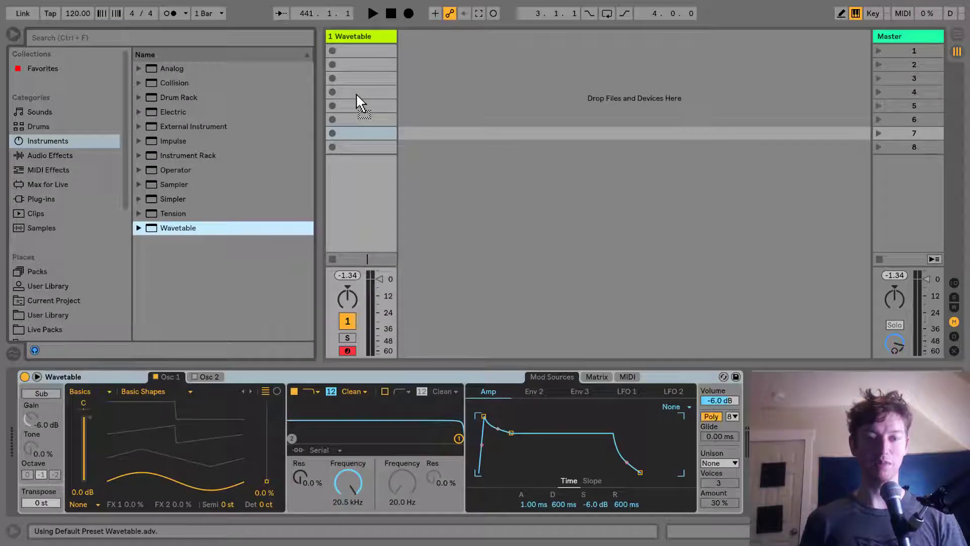
Step: Expand the Wavetable device into its large view showing both oscillators, envelopes and LFOs
{"action": "left_click", "coordinate": [37, 376]}
{"action": "left_click_drag", "start_coordinate": [320, 294], "coordinate": [65, 290]}
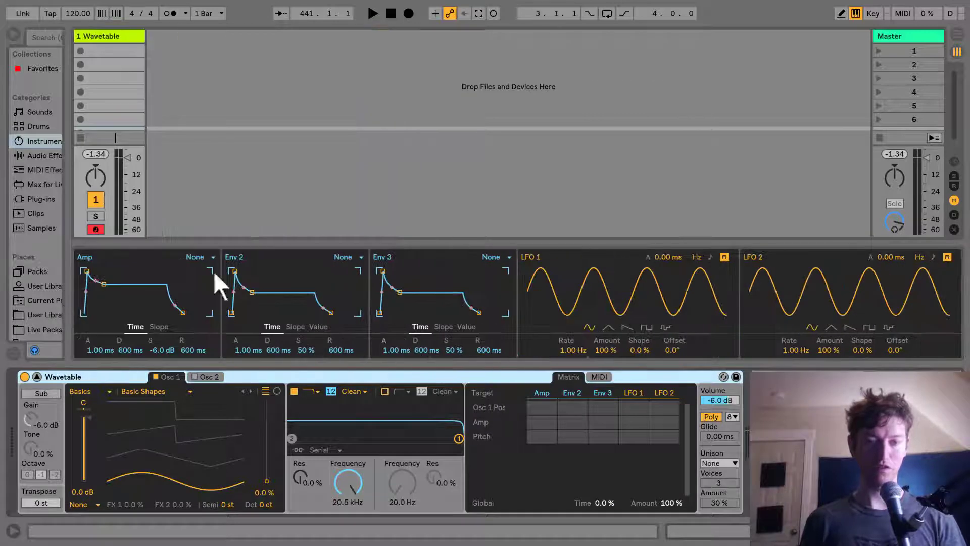
{"action": "left_click_drag", "start_coordinate": [331, 238], "coordinate": [330, 28]}
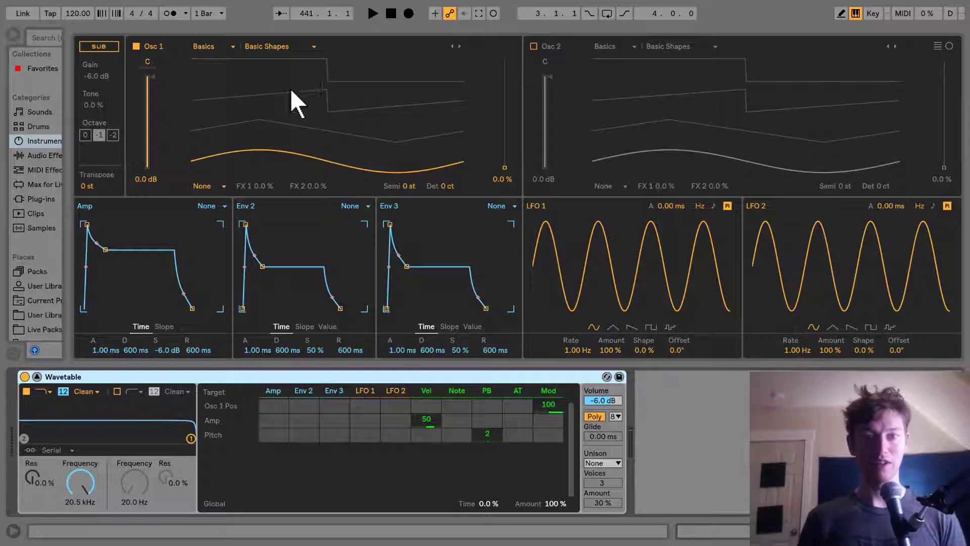
Step: Load the Graphite wavetable from the Collection category into Oscillator 1
{"action": "left_click", "coordinate": [211, 43]}
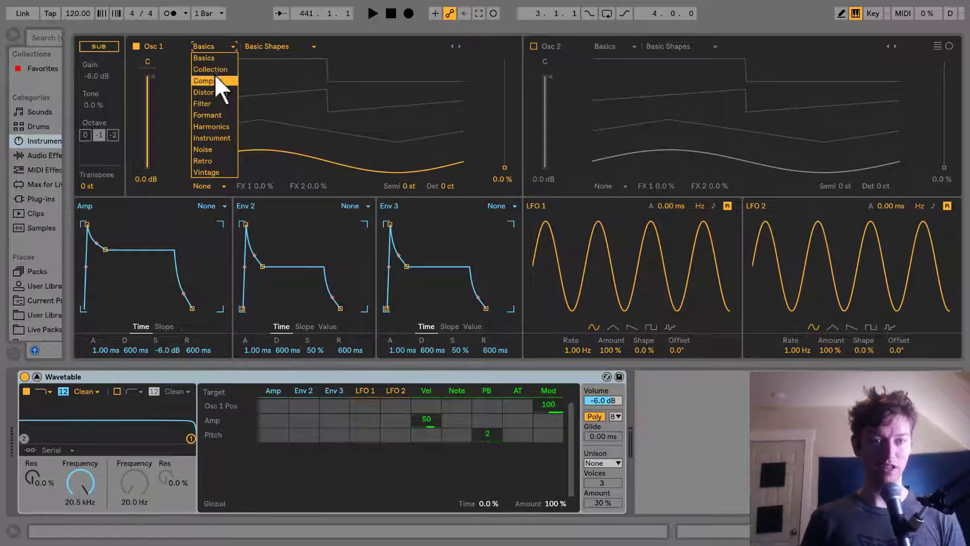
{"action": "left_click", "coordinate": [214, 69]}
{"action": "left_click", "coordinate": [265, 44]}
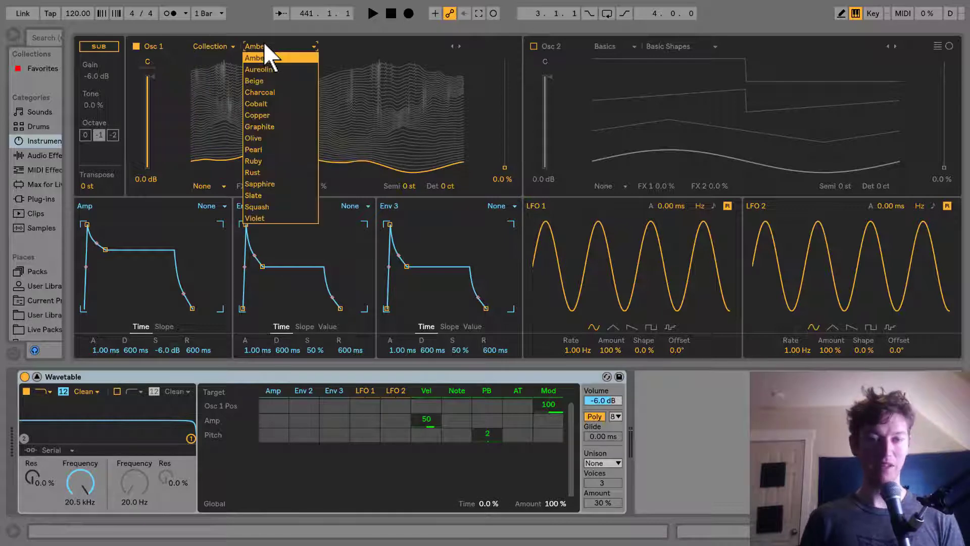
{"action": "left_click", "coordinate": [292, 128]}
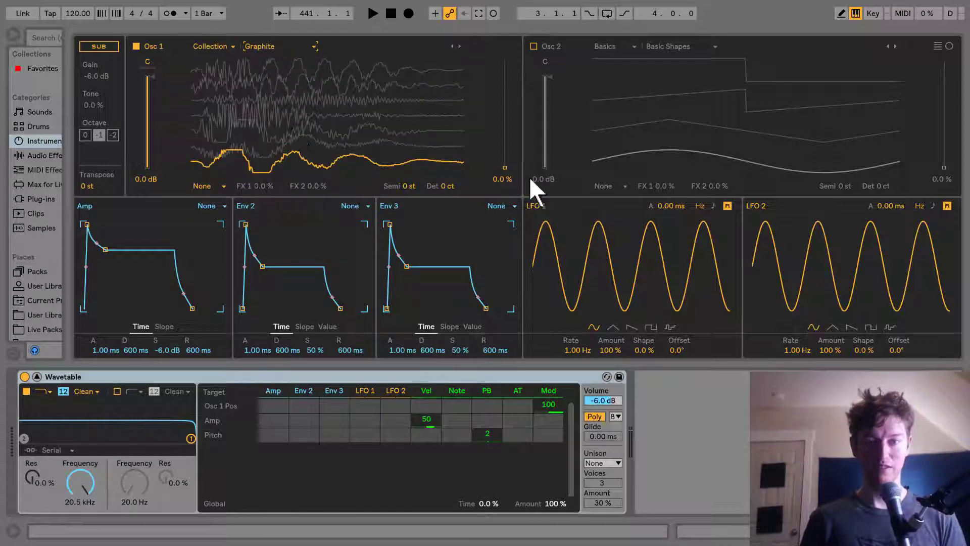
Step: Transpose Oscillator 1 to -24 semitones and set its wavetable position to about 44%
{"action": "left_click_drag", "start_coordinate": [499, 166], "coordinate": [501, 142]}
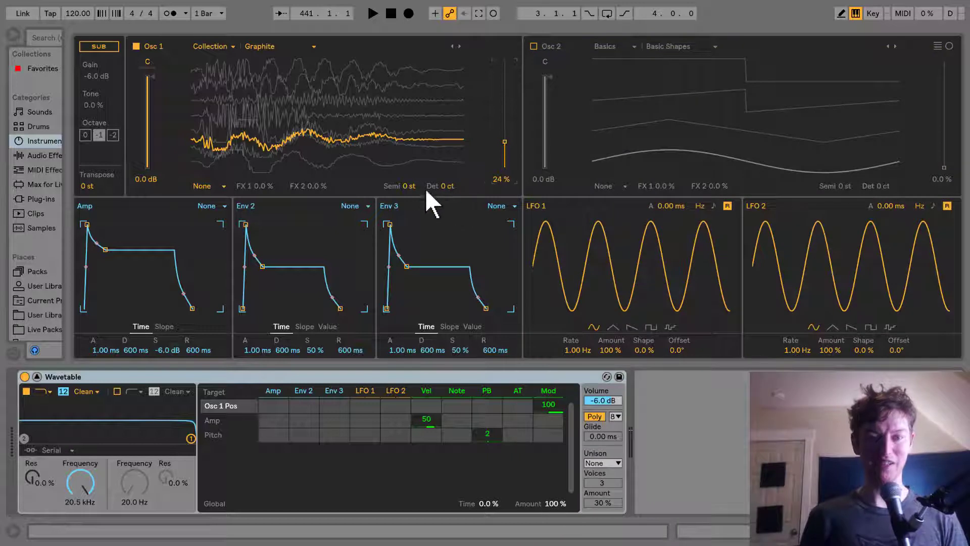
{"action": "left_click", "coordinate": [404, 185]}
{"action": "type", "text": "-2"}
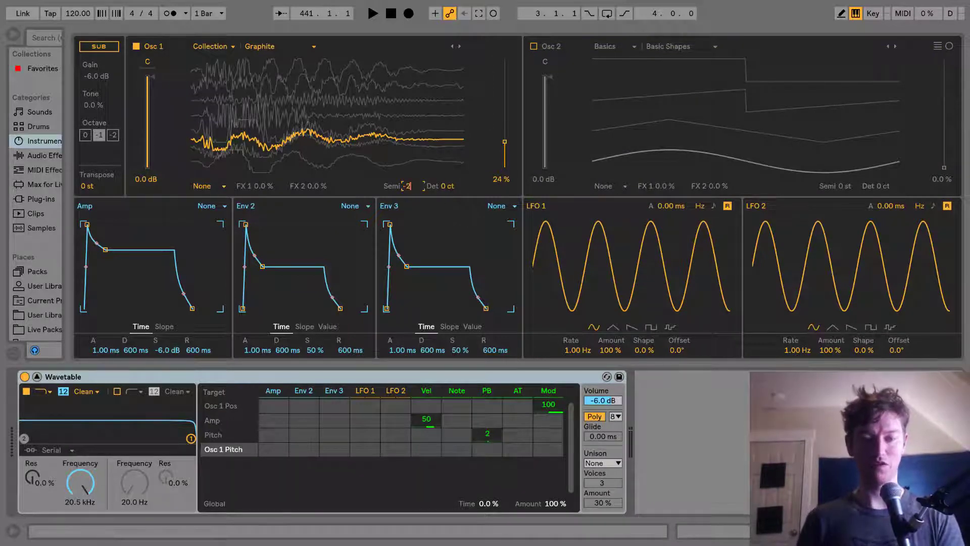
{"action": "type", "text": "4"}
{"action": "key", "text": "Return"}
{"action": "left_click_drag", "start_coordinate": [504, 147], "coordinate": [504, 120]}
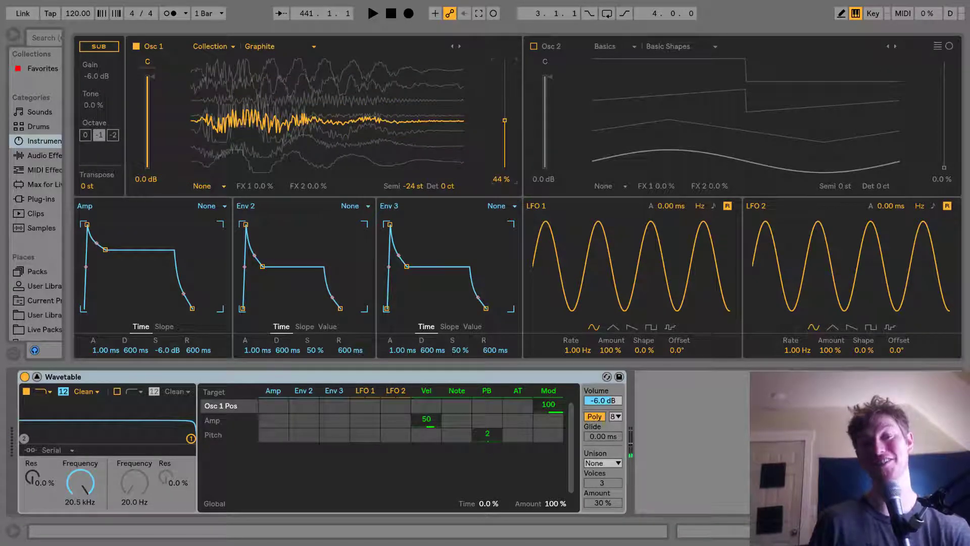
Step: Enable Oscillator 2 with the Distortion wavetable Clipped Sweep and set its position to about 54%
{"action": "left_click", "coordinate": [535, 46]}
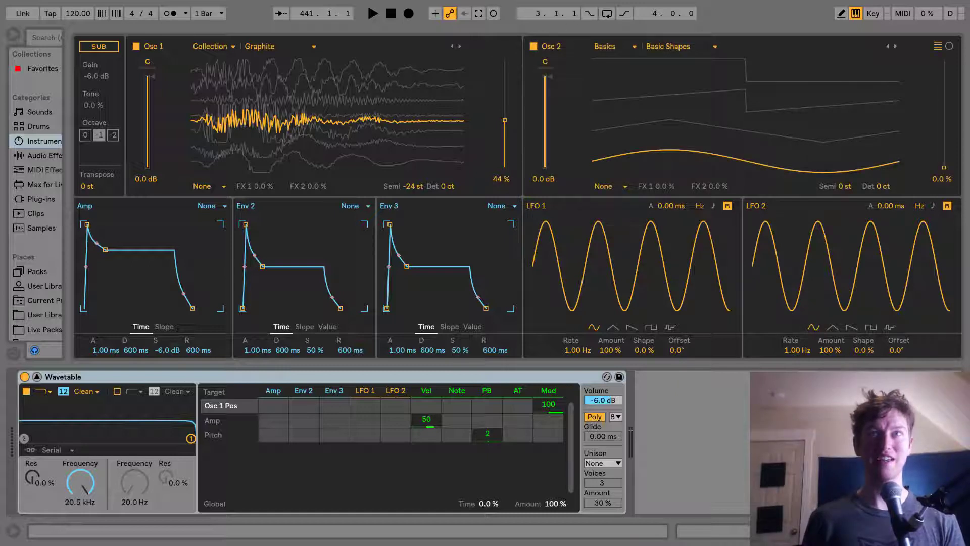
{"action": "left_click", "coordinate": [619, 48]}
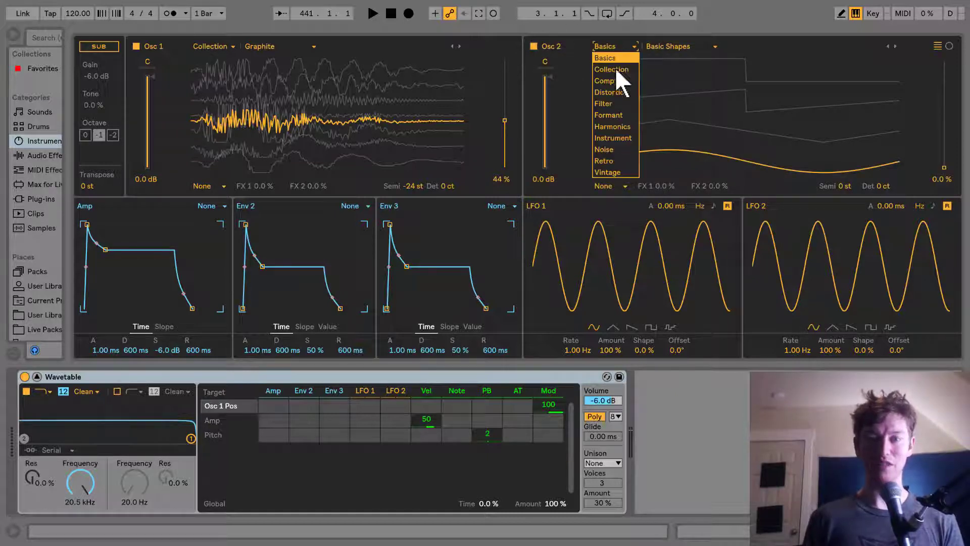
{"action": "left_click", "coordinate": [621, 92]}
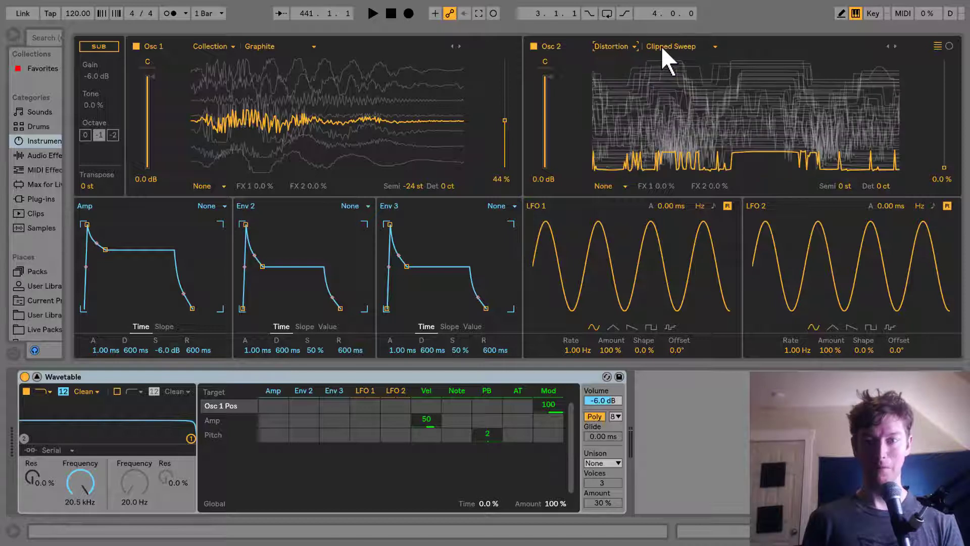
{"action": "left_click", "coordinate": [662, 46]}
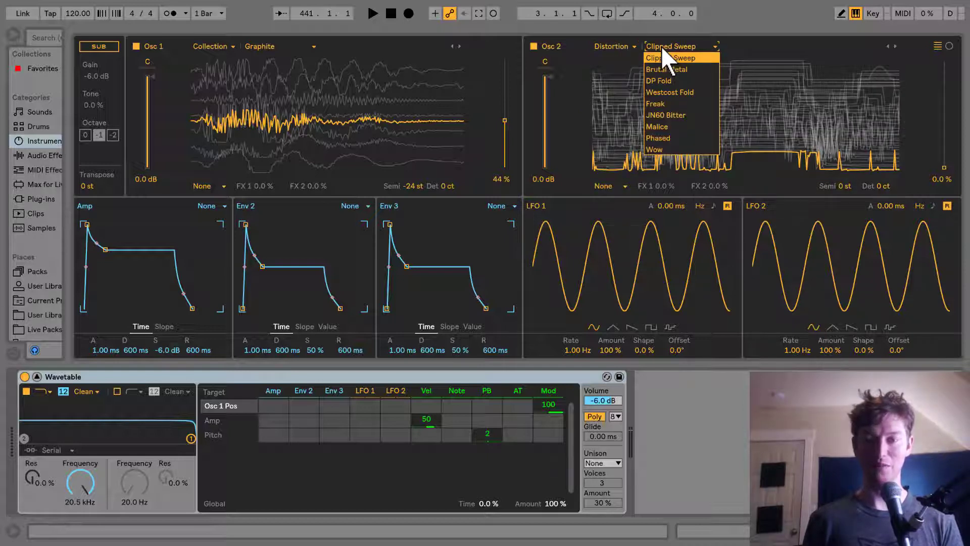
{"action": "left_click", "coordinate": [668, 56]}
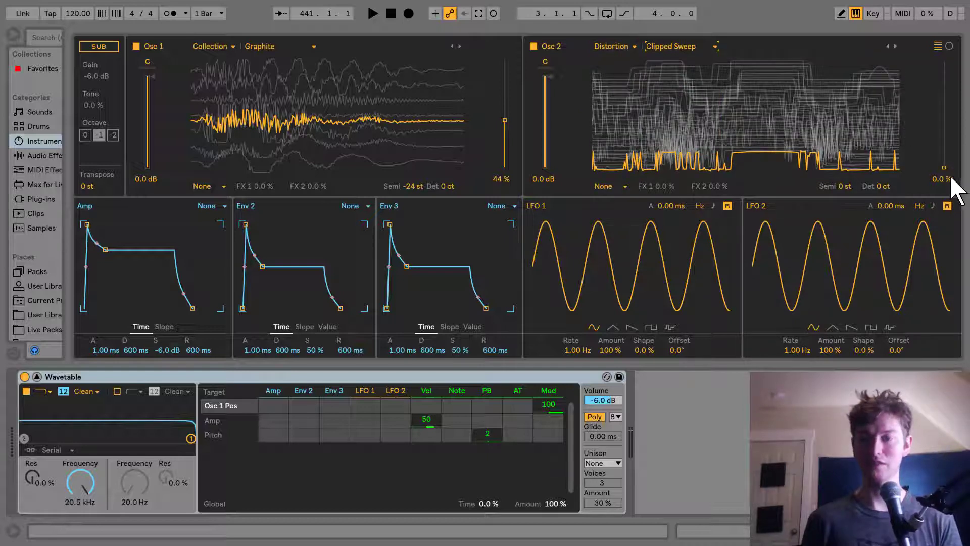
{"action": "left_click_drag", "start_coordinate": [952, 178], "coordinate": [944, 129]}
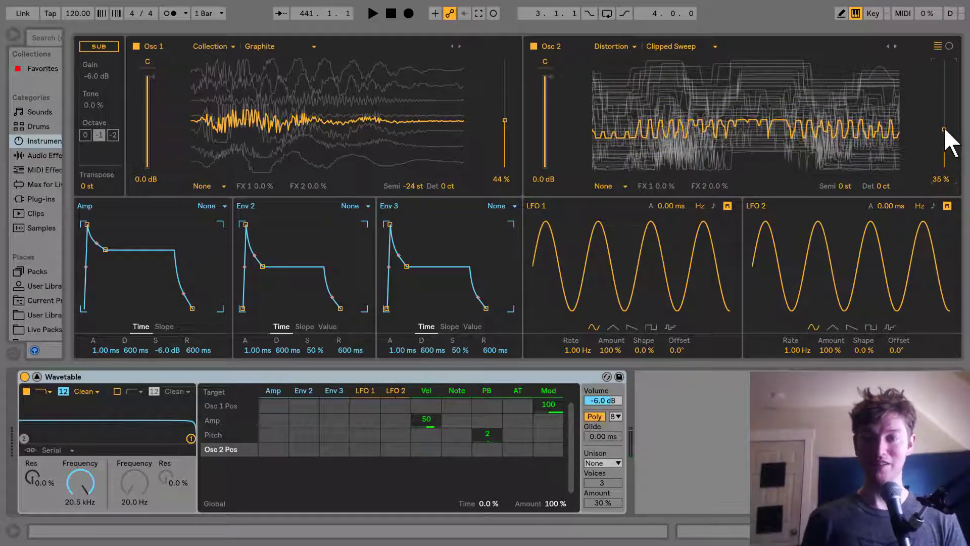
{"action": "left_click_drag", "start_coordinate": [946, 145], "coordinate": [944, 110]}
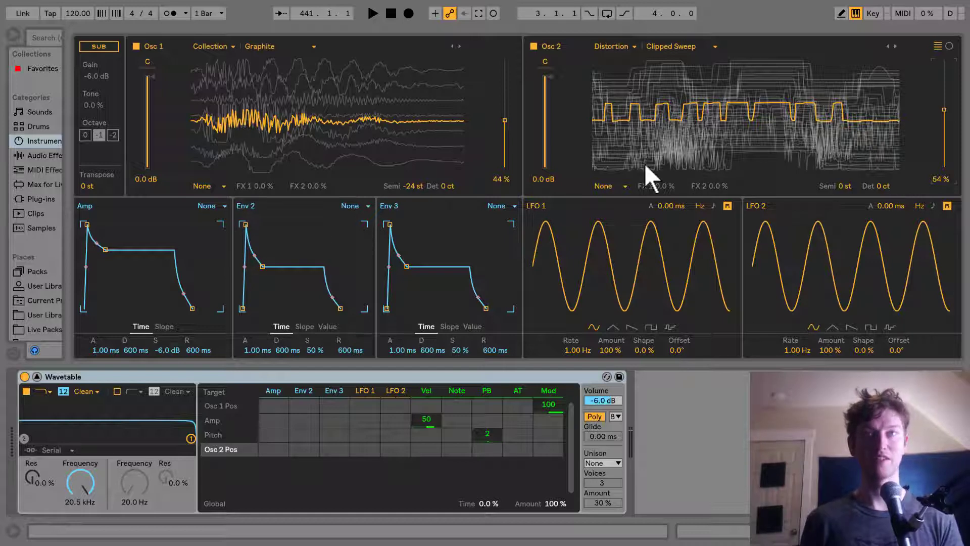
Step: Set Oscillator 1's effect mode to Modern with Warp at 9.4%
{"action": "left_click", "coordinate": [223, 186]}
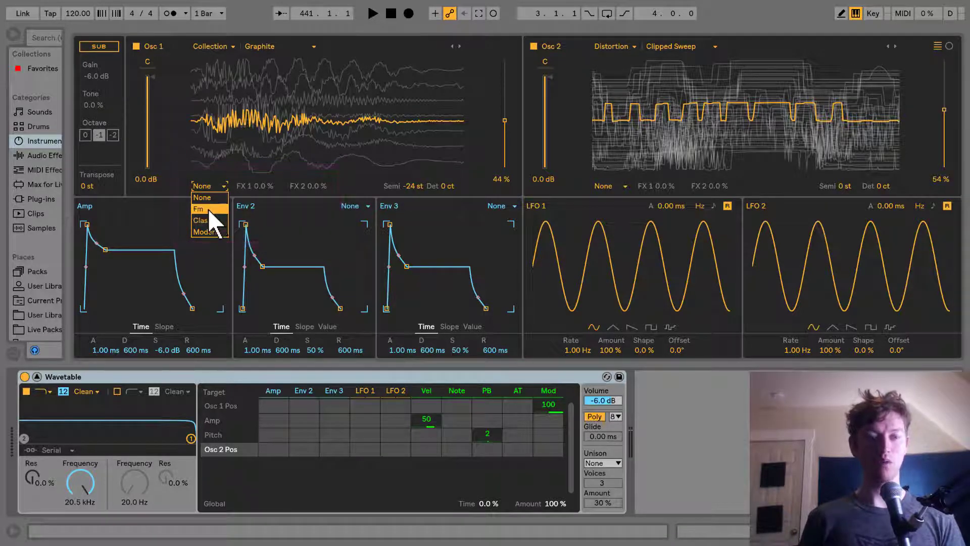
{"action": "left_click", "coordinate": [210, 232]}
{"action": "left_click", "coordinate": [262, 186]}
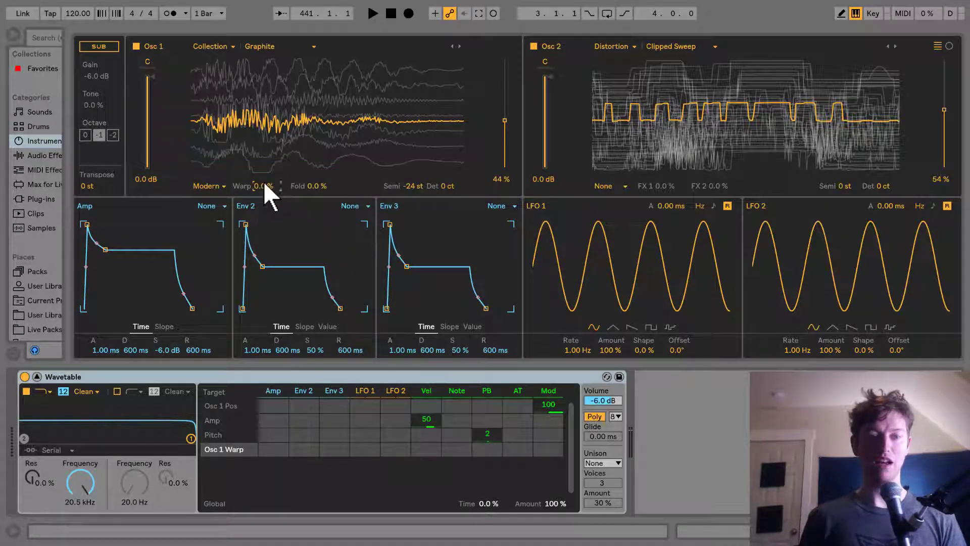
{"action": "type", "text": "9.4"}
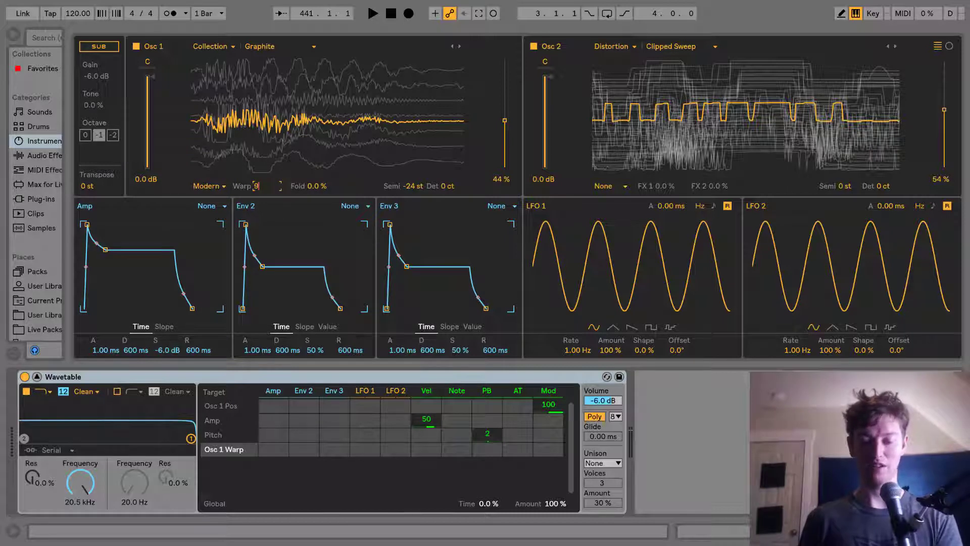
{"action": "left_click", "coordinate": [326, 187]}
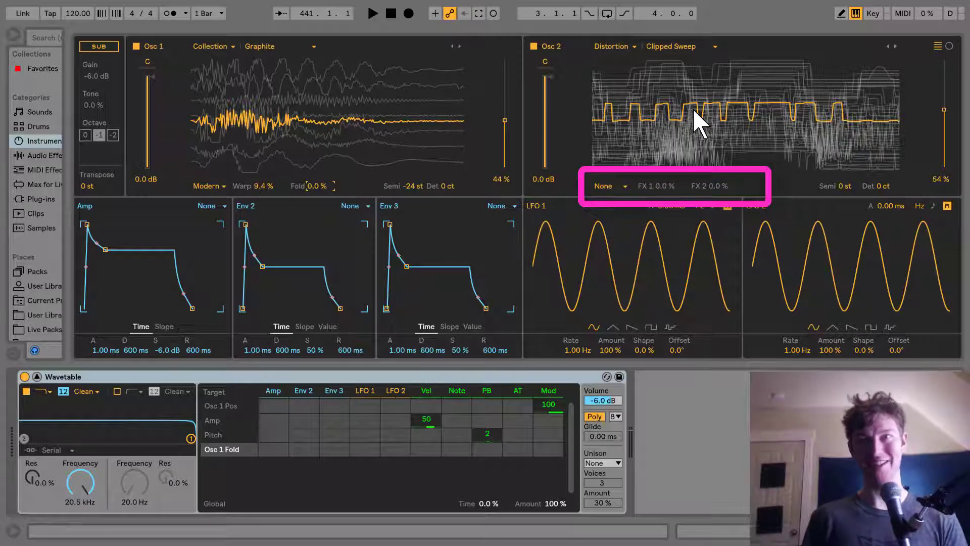
Step: Set Oscillator 2's effect mode to Classic with a pulse width of -97%
{"action": "left_click", "coordinate": [618, 186]}
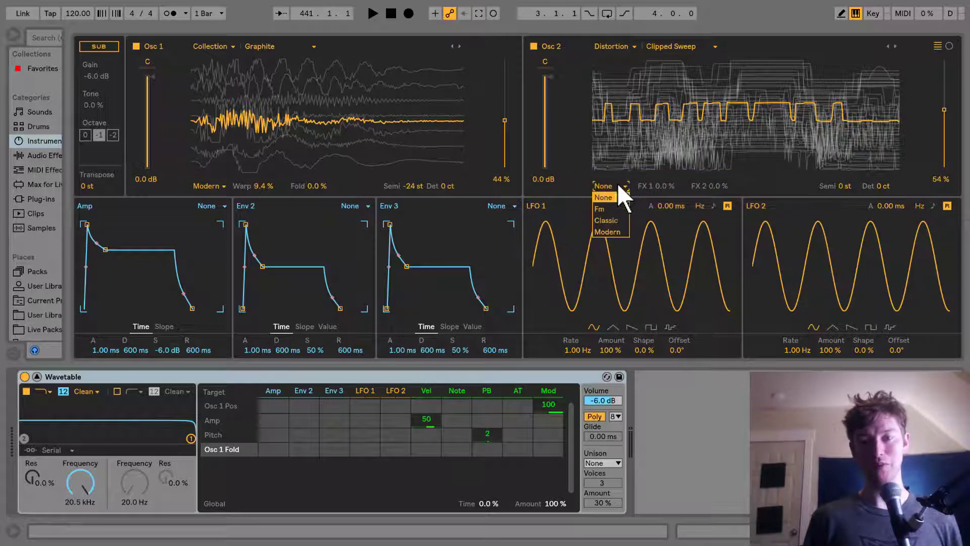
{"action": "left_click", "coordinate": [615, 218]}
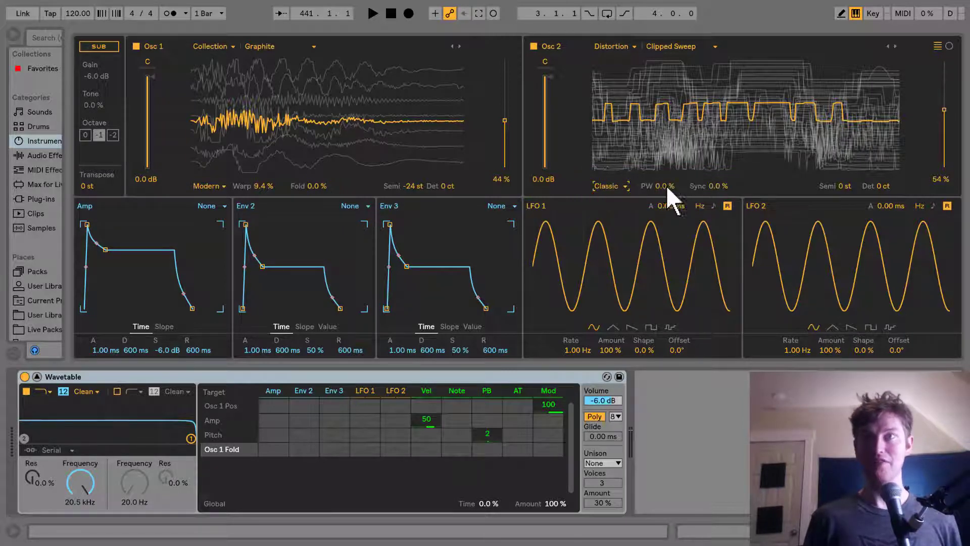
{"action": "left_click", "coordinate": [660, 186]}
{"action": "type", "text": "-"}
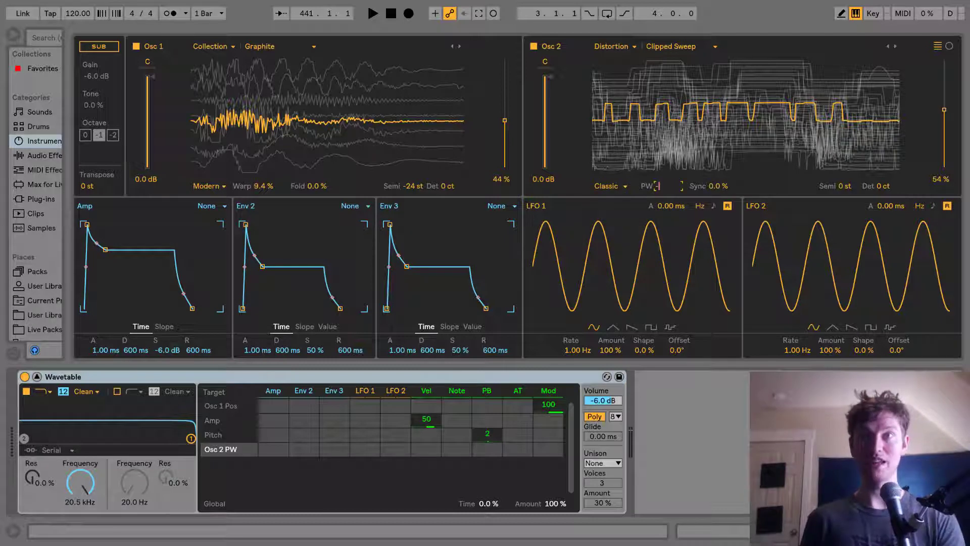
{"action": "type", "text": "976"}
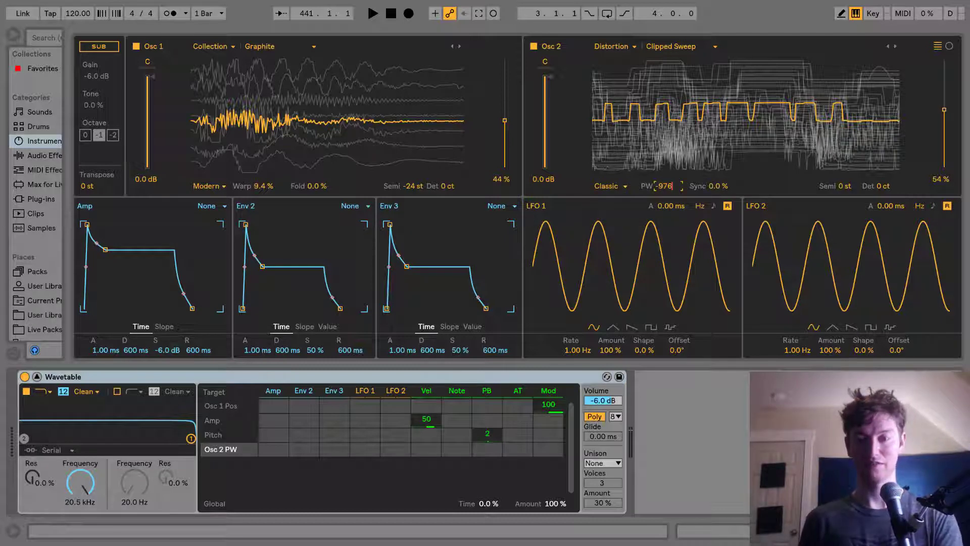
{"action": "key", "text": "BackSpace"}
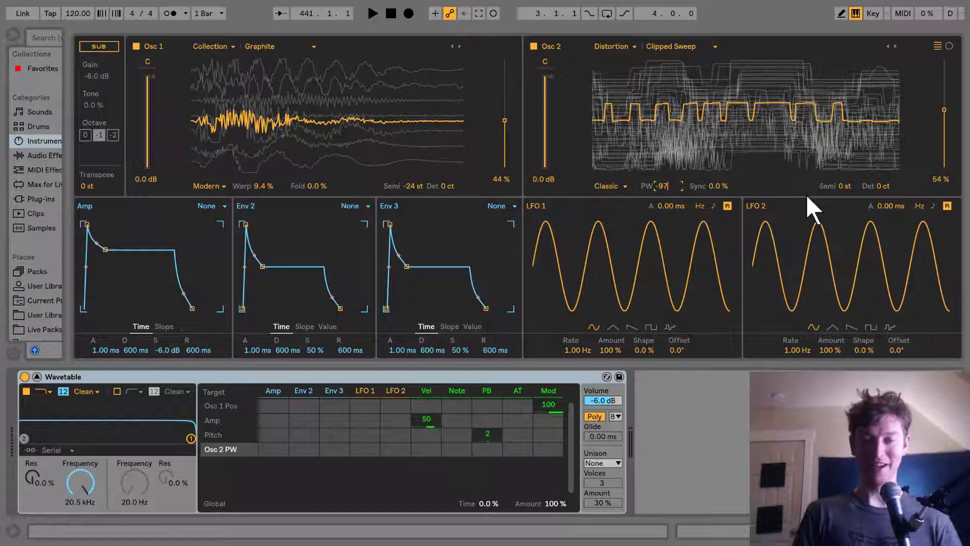
{"action": "key", "text": "Return"}
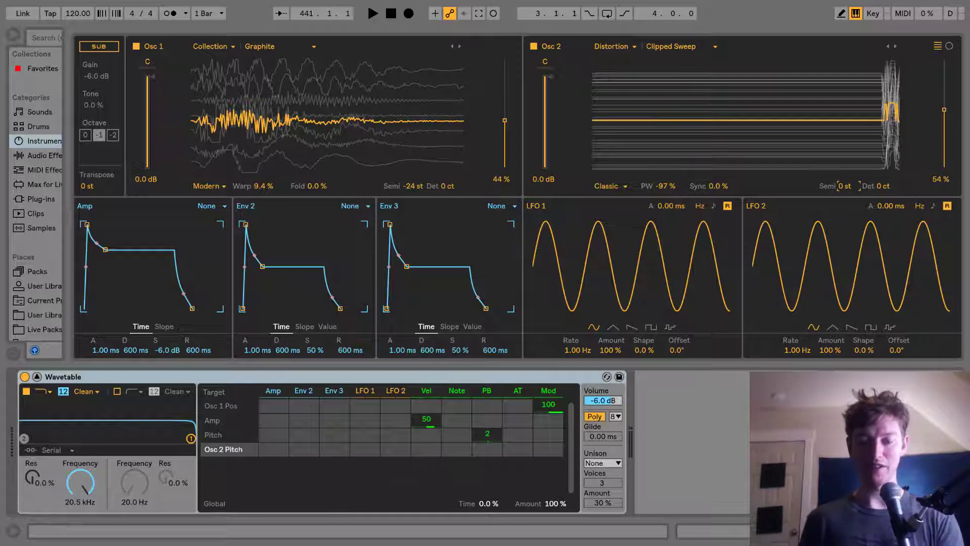
Step: Tune Oscillator 2 to -12 semitones
{"action": "left_click", "coordinate": [841, 185]}
{"action": "type", "text": "-12"}
{"action": "key", "text": "Return"}
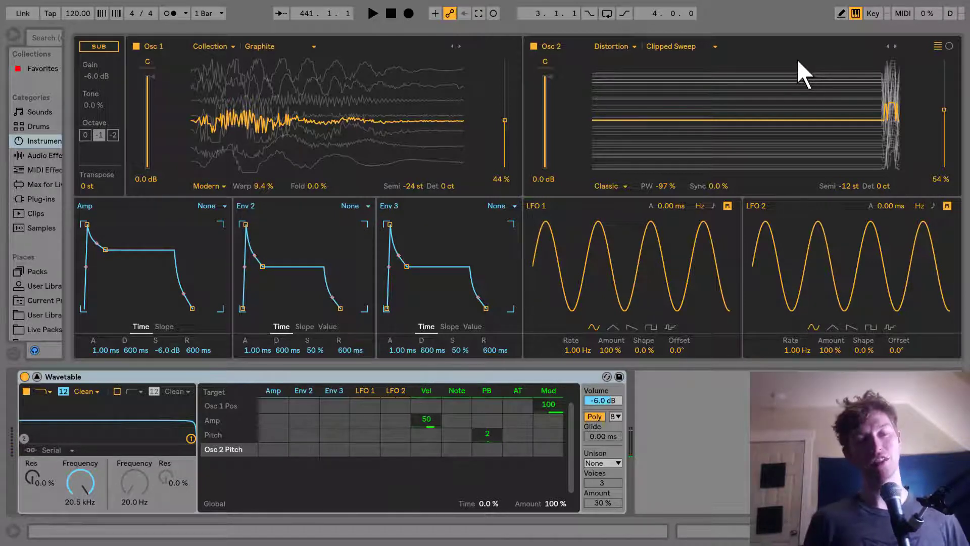
Step: Enable the sub oscillator at octave -2 with tone at 30% and gain at 0 dB
{"action": "left_click", "coordinate": [92, 49]}
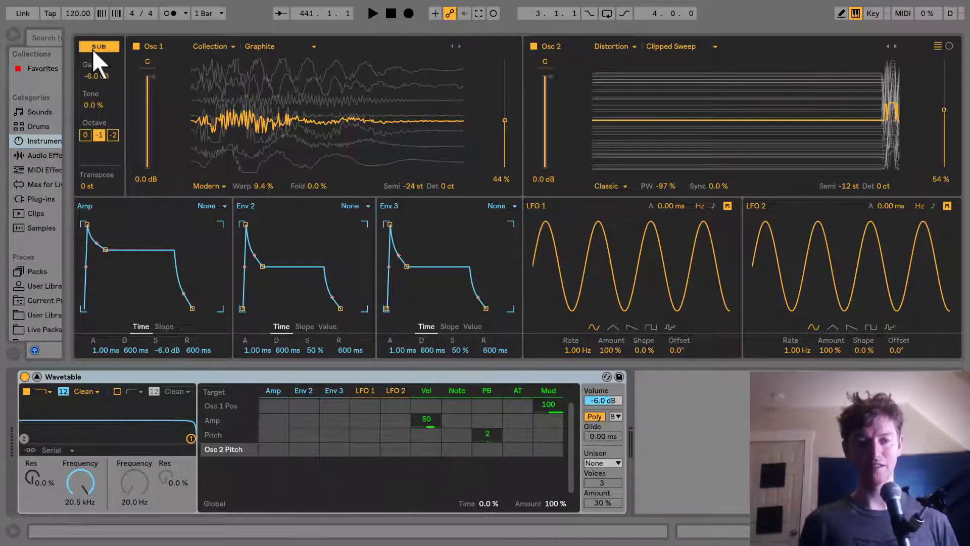
{"action": "left_click", "coordinate": [112, 134]}
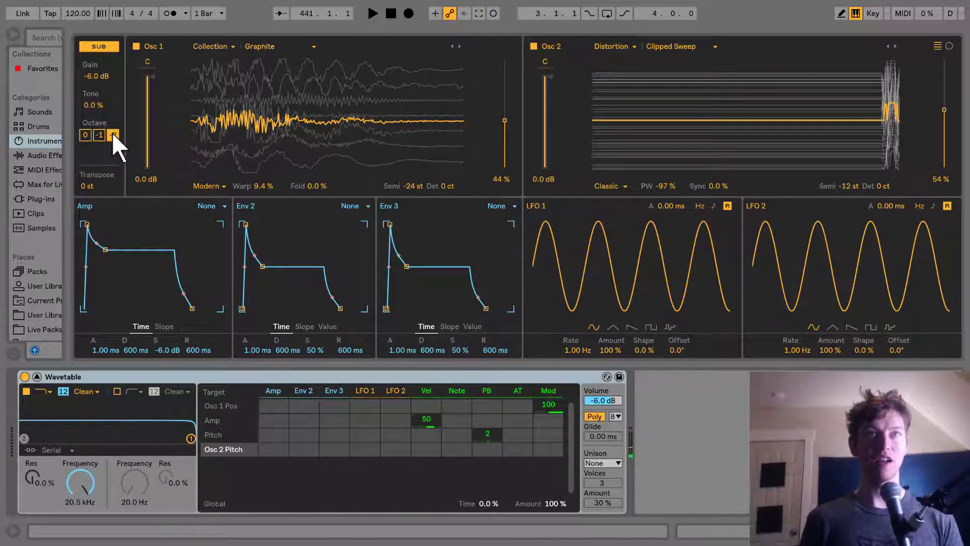
{"action": "left_click_drag", "start_coordinate": [91, 105], "coordinate": [91, 87]}
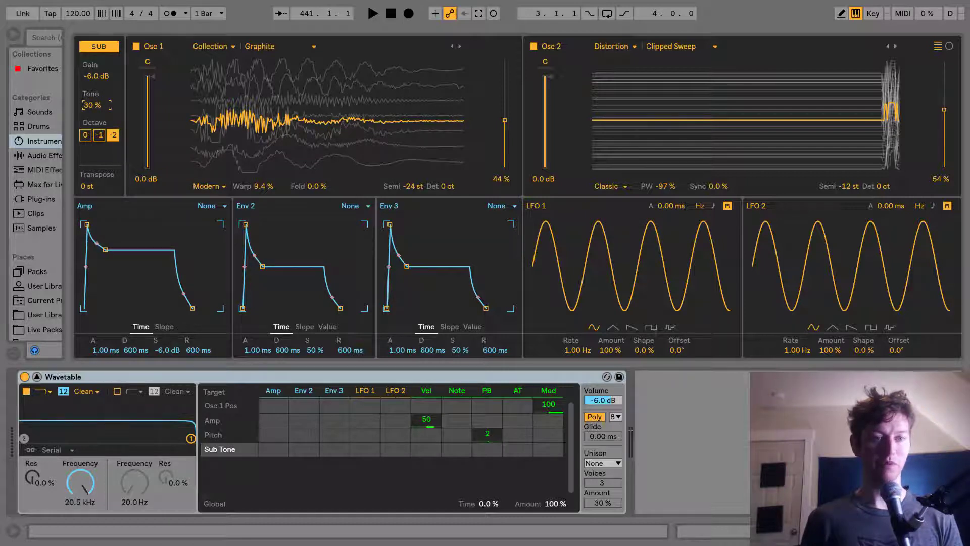
{"action": "left_click", "coordinate": [95, 75]}
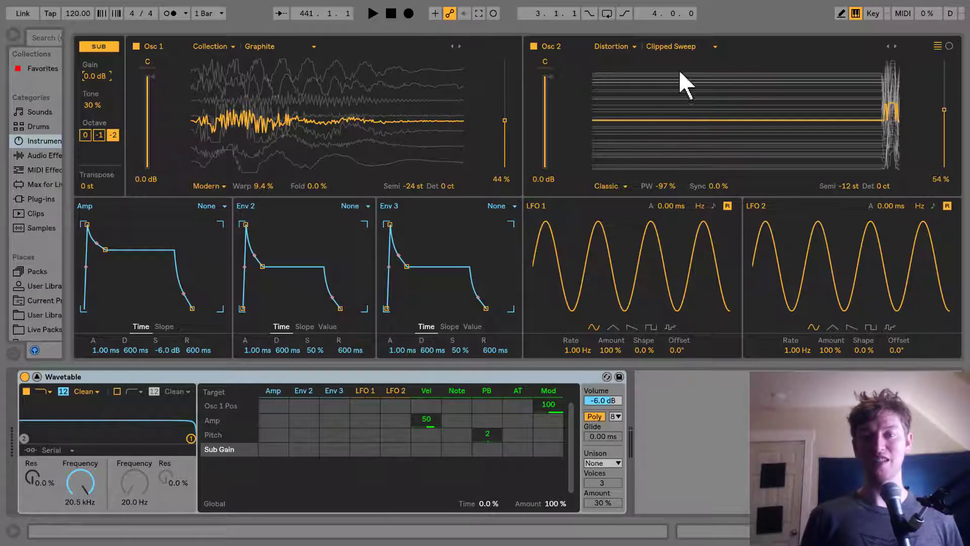
Step: Modulate Oscillator 2's pulse width from Envelope 2 at amount 100 and raise Envelope 2's sustain to about 65%
{"action": "left_click", "coordinate": [651, 186]}
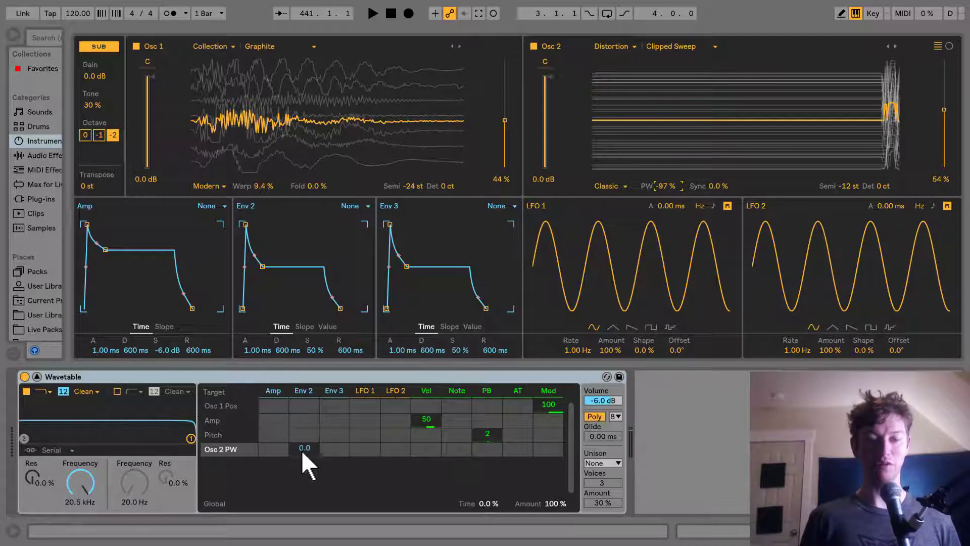
{"action": "left_click_drag", "start_coordinate": [302, 449], "coordinate": [302, 394]}
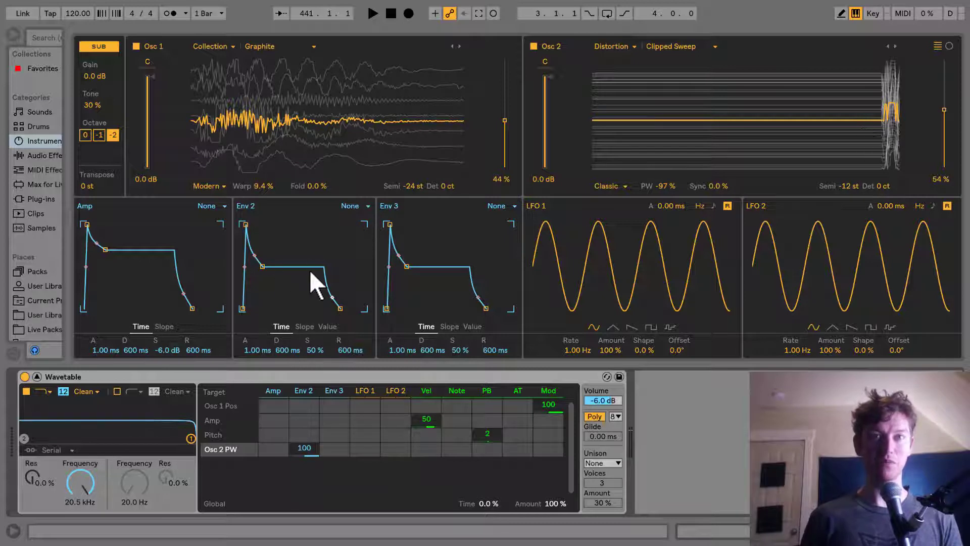
{"action": "left_click_drag", "start_coordinate": [262, 266], "coordinate": [267, 253]}
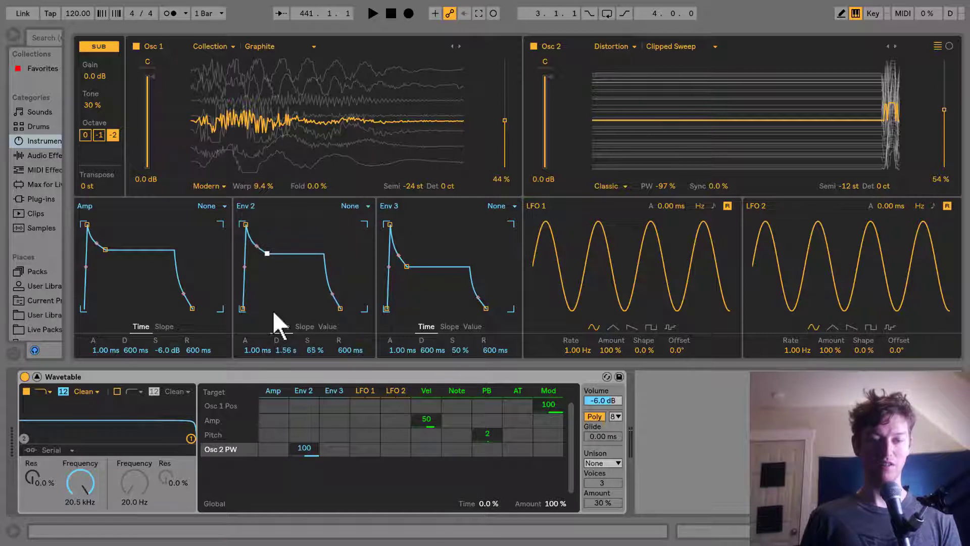
Step: Set Envelope 2's decay to 855 ms and its sustain to 50%
{"action": "left_click", "coordinate": [291, 349]}
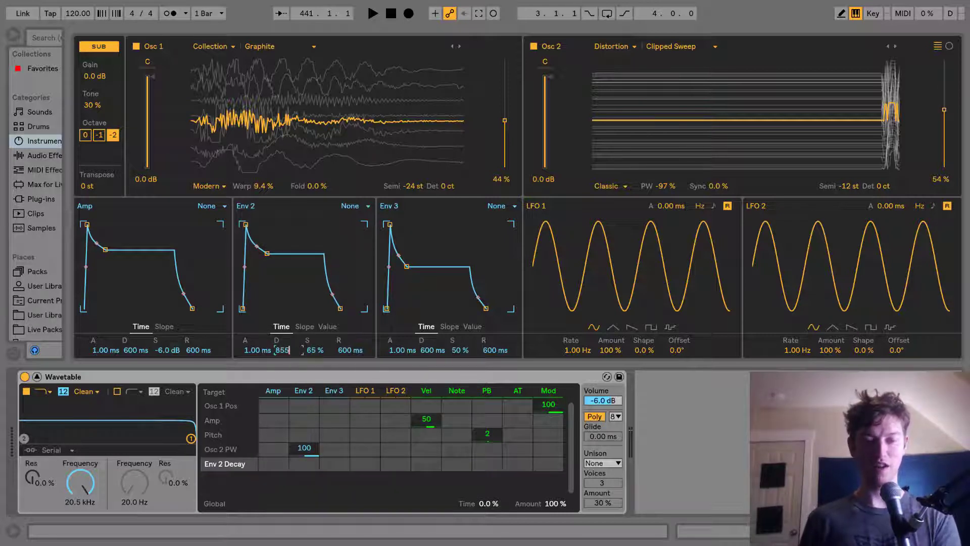
{"action": "left_click", "coordinate": [313, 352]}
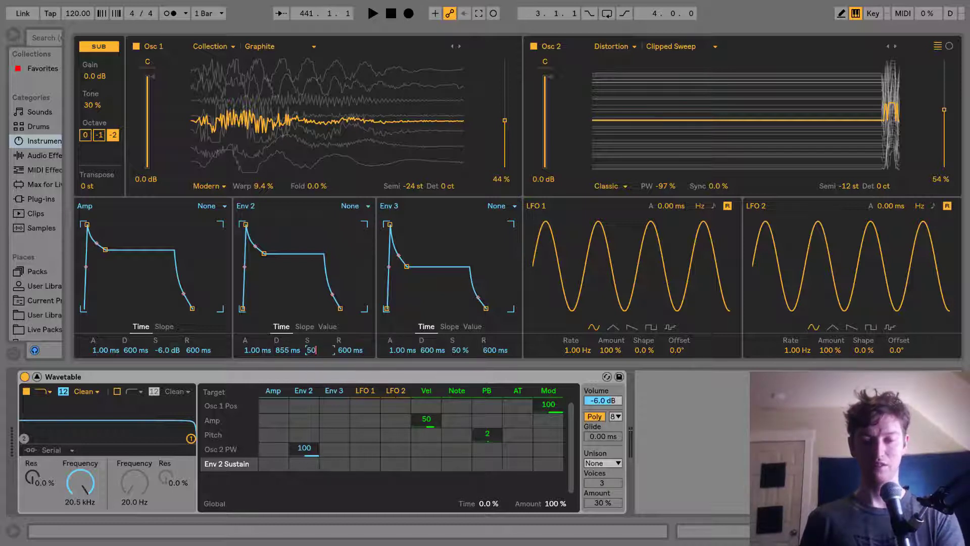
{"action": "type", "text": "50"}
{"action": "key", "text": "Return"}
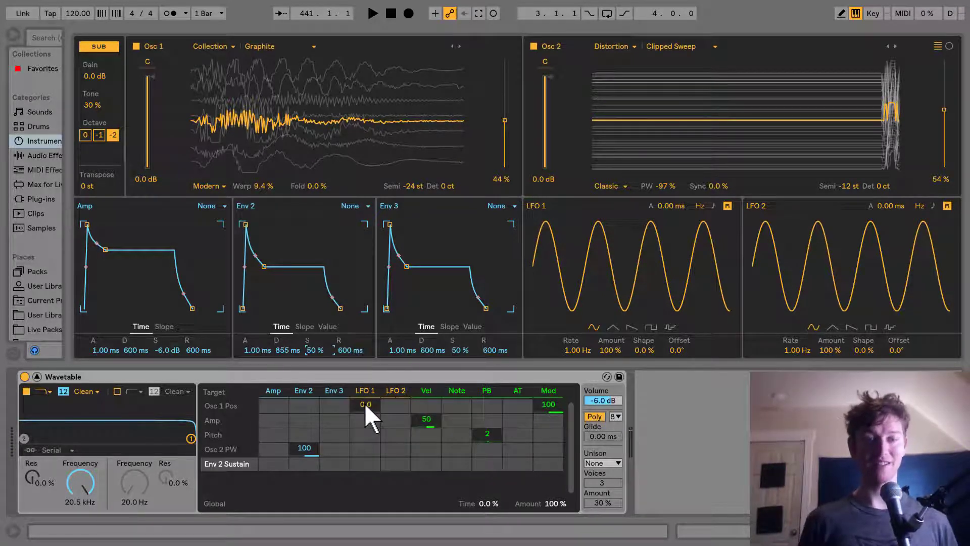
Step: Modulate Oscillator 1's wavetable position from LFO 1 at amount 100
{"action": "left_click", "coordinate": [505, 119]}
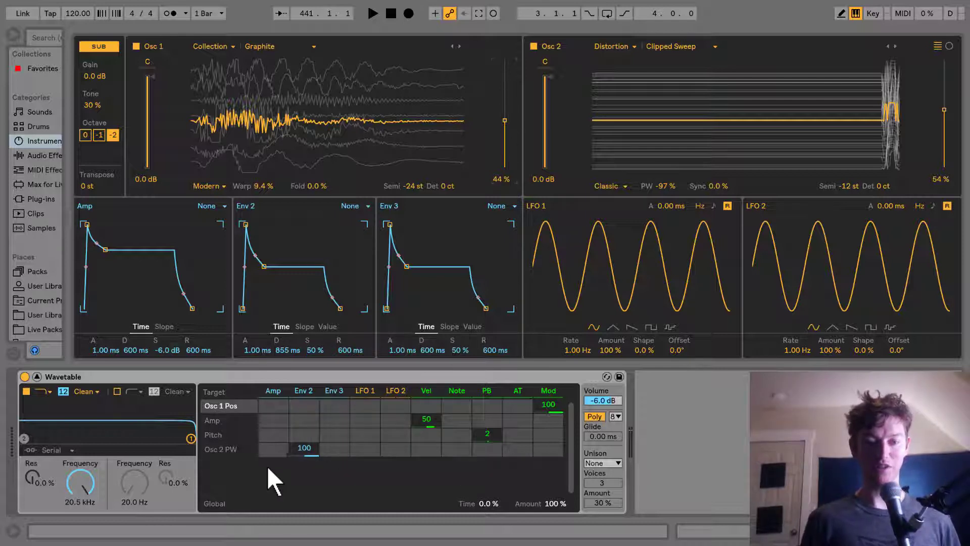
{"action": "double_click", "coordinate": [365, 410]}
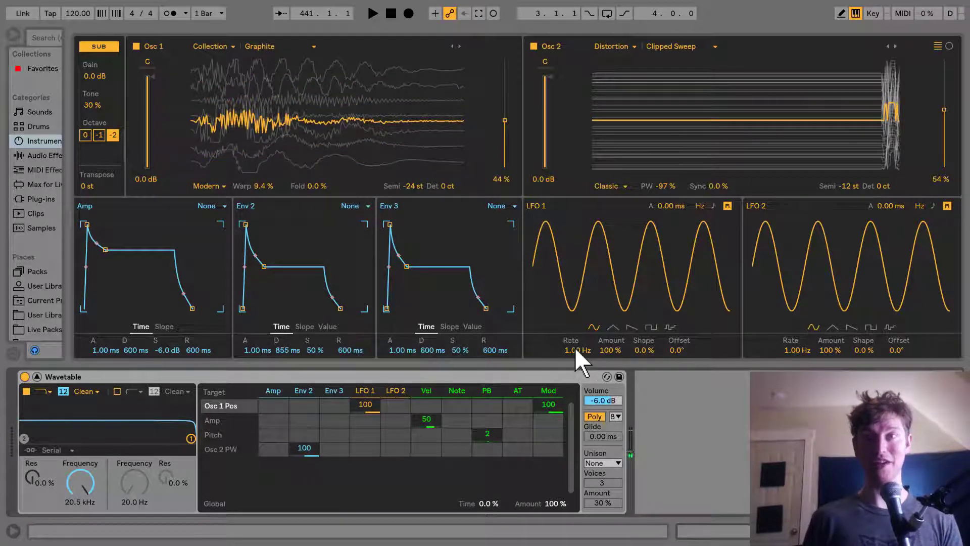
Step: Set LFO 1's amount to 17% and its rate to 0.11 Hz
{"action": "left_click_drag", "start_coordinate": [575, 347], "coordinate": [574, 384]}
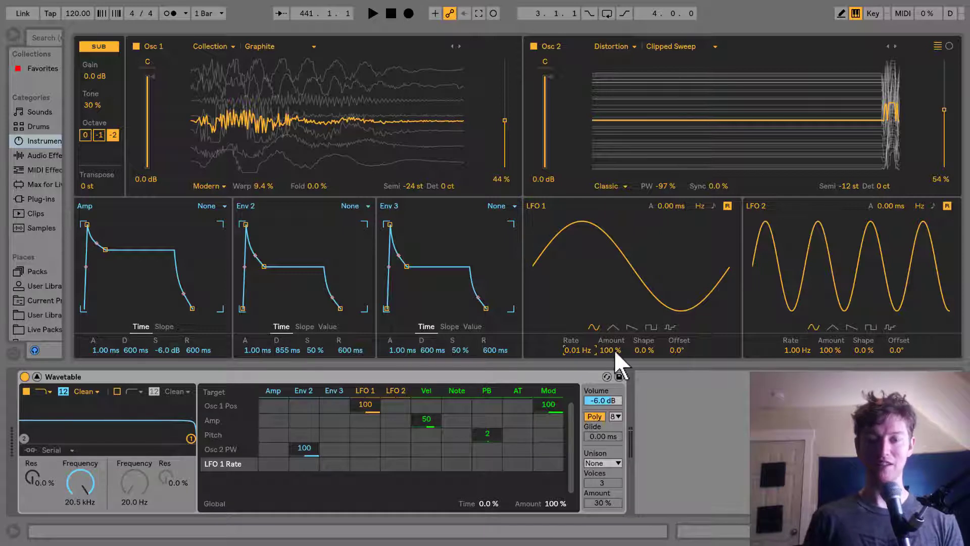
{"action": "left_click_drag", "start_coordinate": [612, 351], "coordinate": [613, 397]}
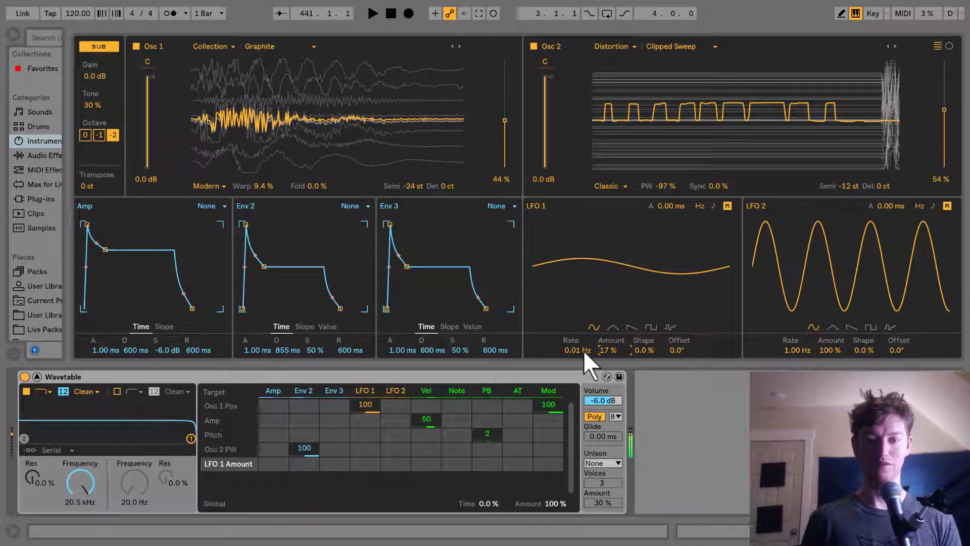
{"action": "left_click_drag", "start_coordinate": [583, 350], "coordinate": [583, 339]}
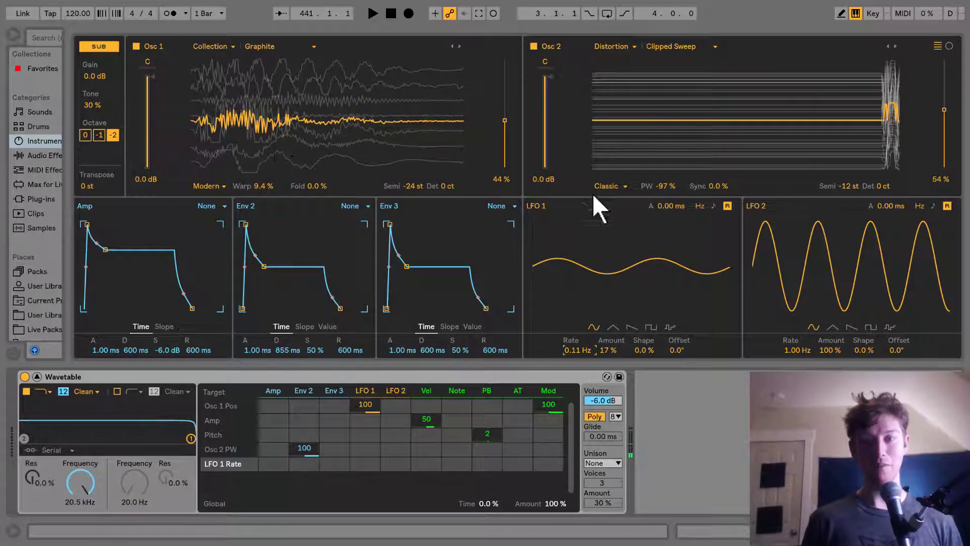
Step: Modulate Oscillator 2's wavetable position from LFO 1 at amount 63
{"action": "left_click_drag", "start_coordinate": [944, 108], "coordinate": [945, 123]}
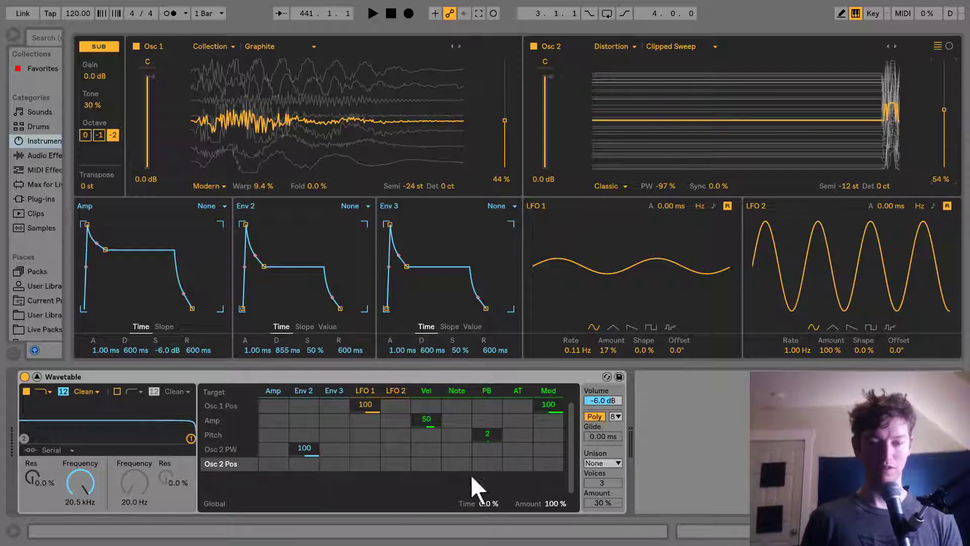
{"action": "left_click_drag", "start_coordinate": [370, 463], "coordinate": [370, 453]}
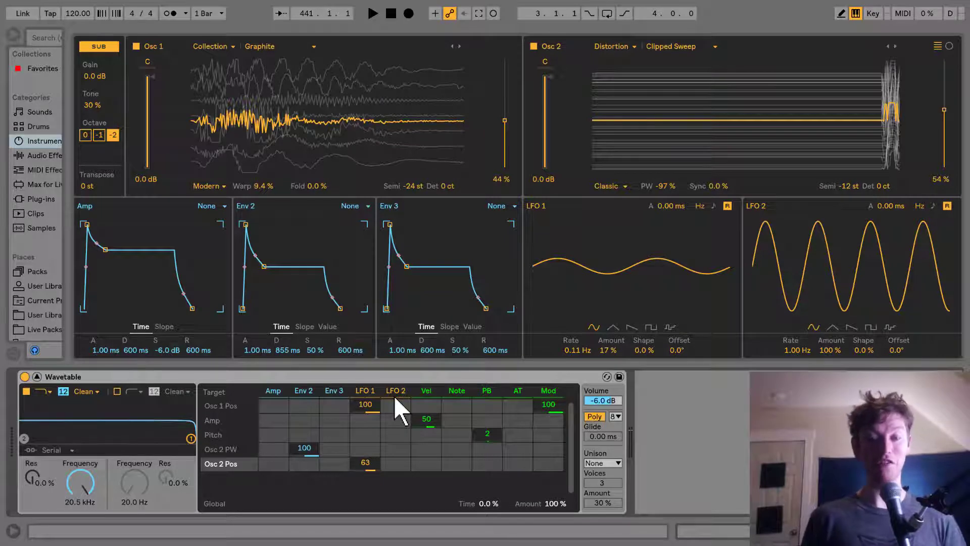
Step: Modulate LFO 1's rate from LFO 2 at amount 34
{"action": "left_click", "coordinate": [578, 350]}
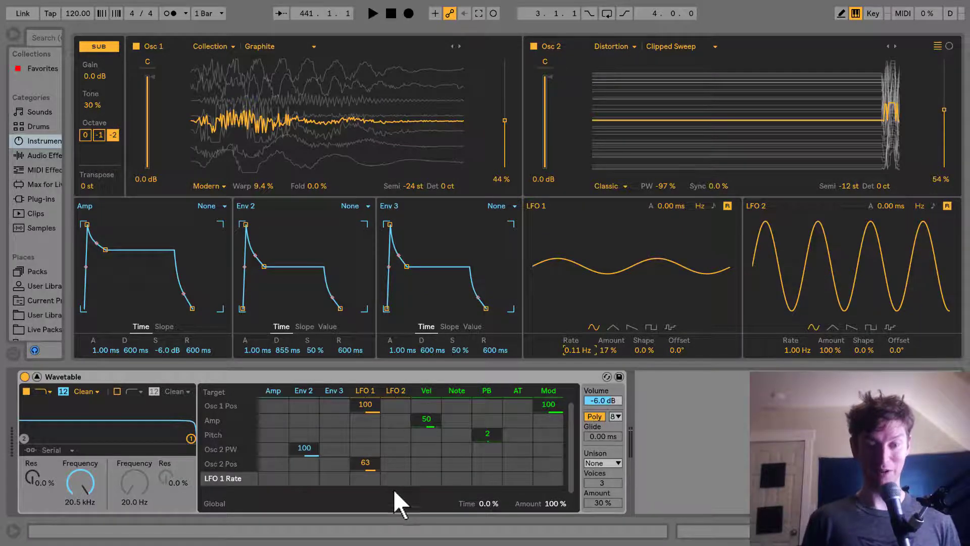
{"action": "left_click_drag", "start_coordinate": [401, 476], "coordinate": [401, 456]}
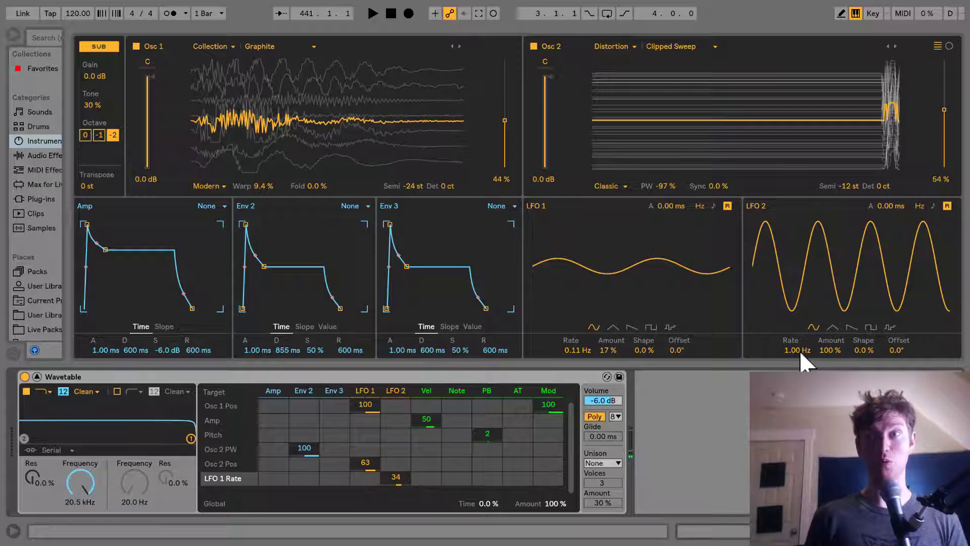
Step: Set LFO 2 to a triangle shape with rate 0.01 Hz, amount 21% and attack 20.0 s
{"action": "left_click_drag", "start_coordinate": [799, 348], "coordinate": [799, 384]}
{"action": "left_click", "coordinate": [832, 328]}
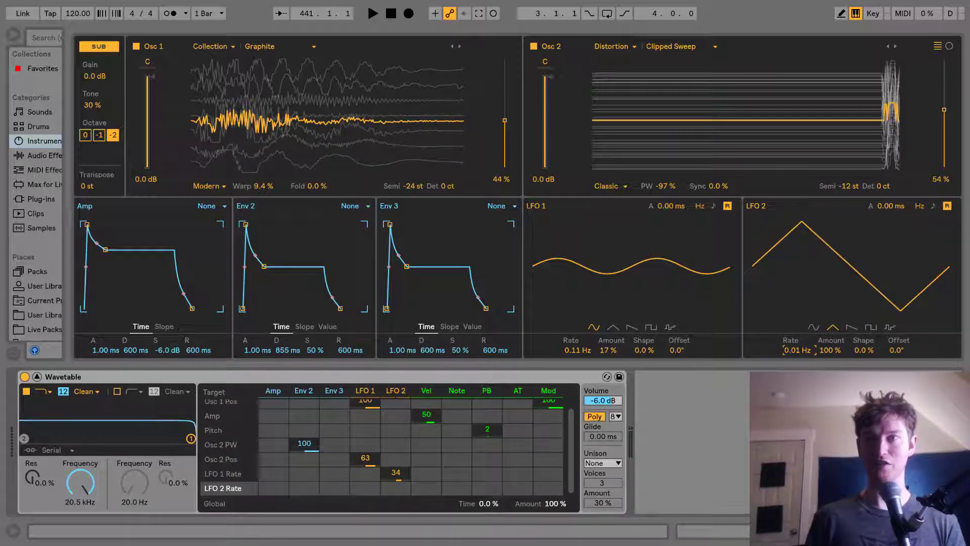
{"action": "left_click_drag", "start_coordinate": [828, 350], "coordinate": [824, 370]}
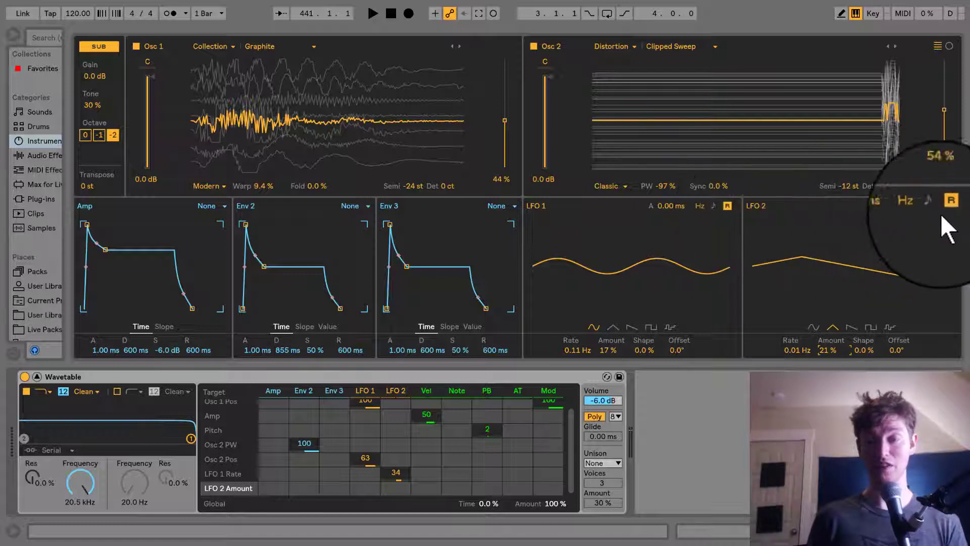
{"action": "left_click_drag", "start_coordinate": [882, 208], "coordinate": [882, 167]}
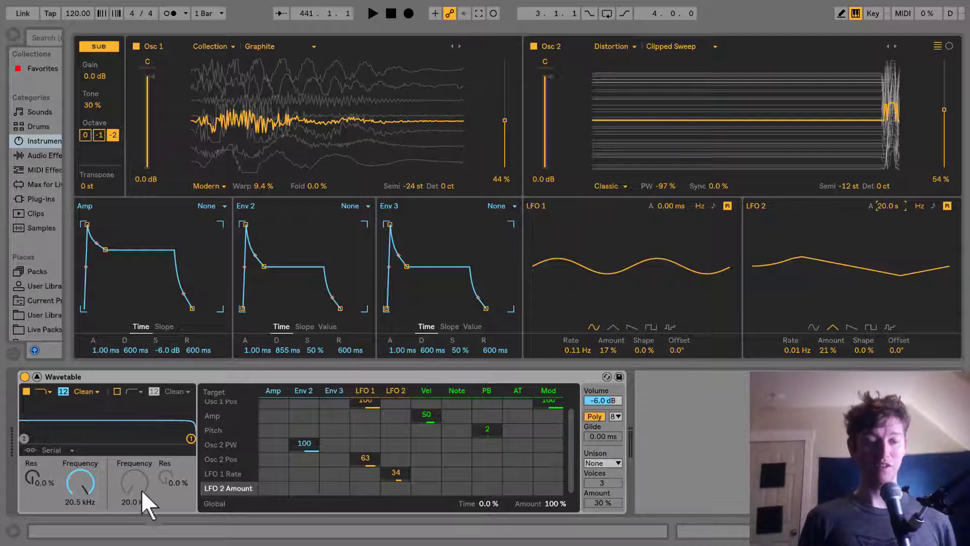
Step: Lower Filter 1's frequency to 7.20 kHz and raise its resonance to 19%
{"action": "left_click_drag", "start_coordinate": [80, 494], "coordinate": [81, 506]}
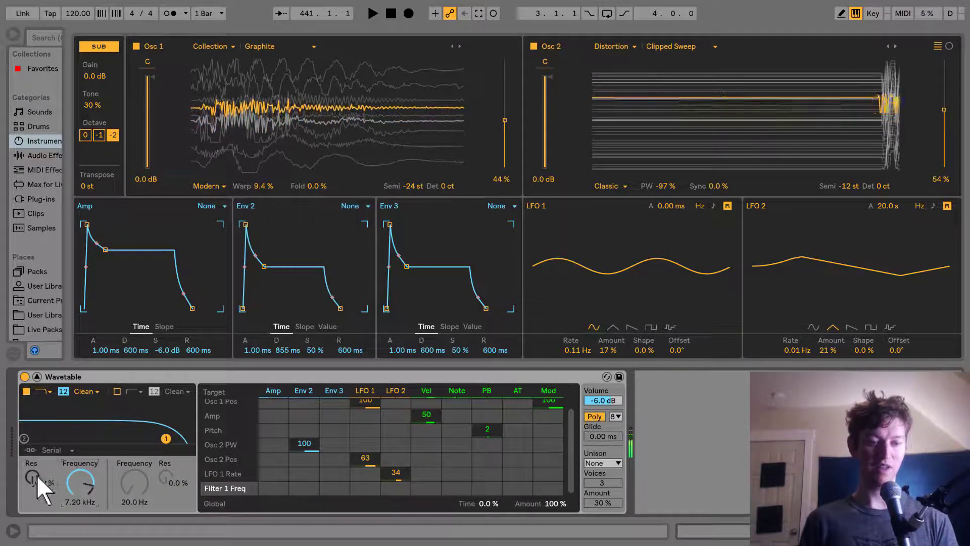
{"action": "left_click_drag", "start_coordinate": [32, 480], "coordinate": [33, 472]}
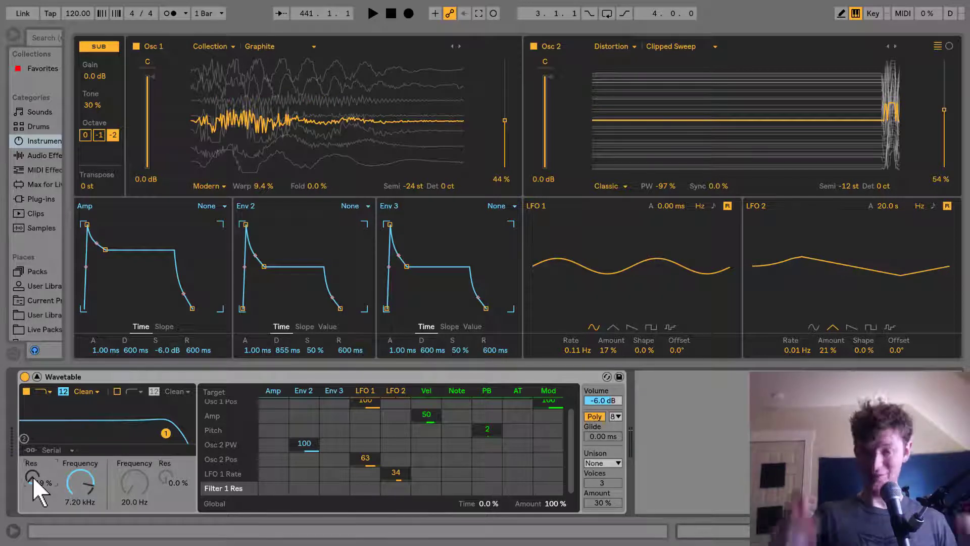
Step: Switch the voice mode to Mono with 39.6 ms glide and set the unison mode to Position
{"action": "left_click", "coordinate": [595, 416]}
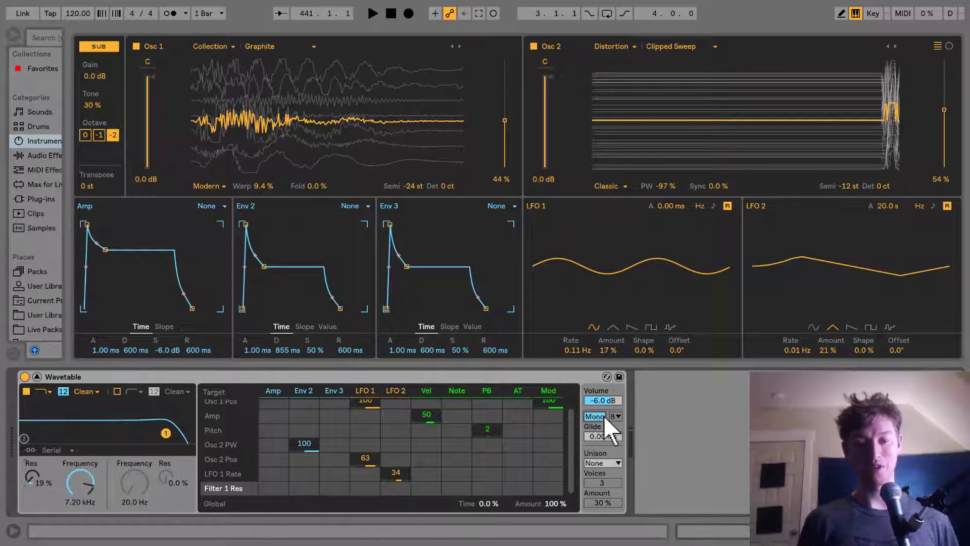
{"action": "left_click_drag", "start_coordinate": [603, 436], "coordinate": [602, 404]}
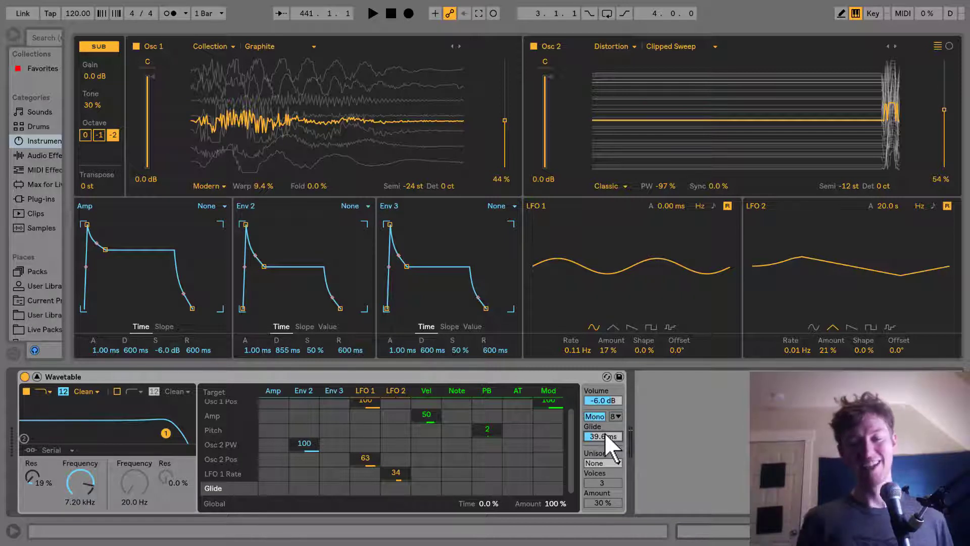
{"action": "left_click", "coordinate": [608, 462]}
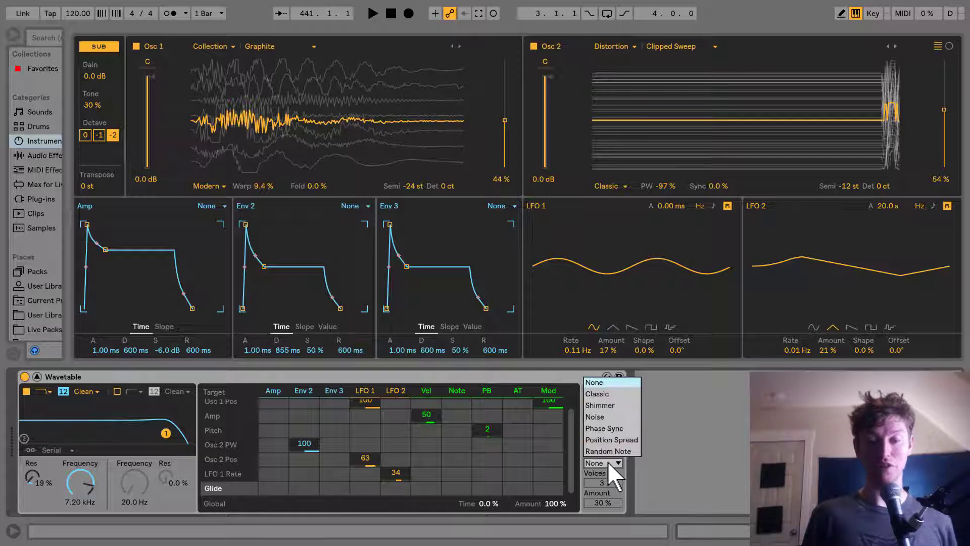
{"action": "left_click", "coordinate": [627, 438]}
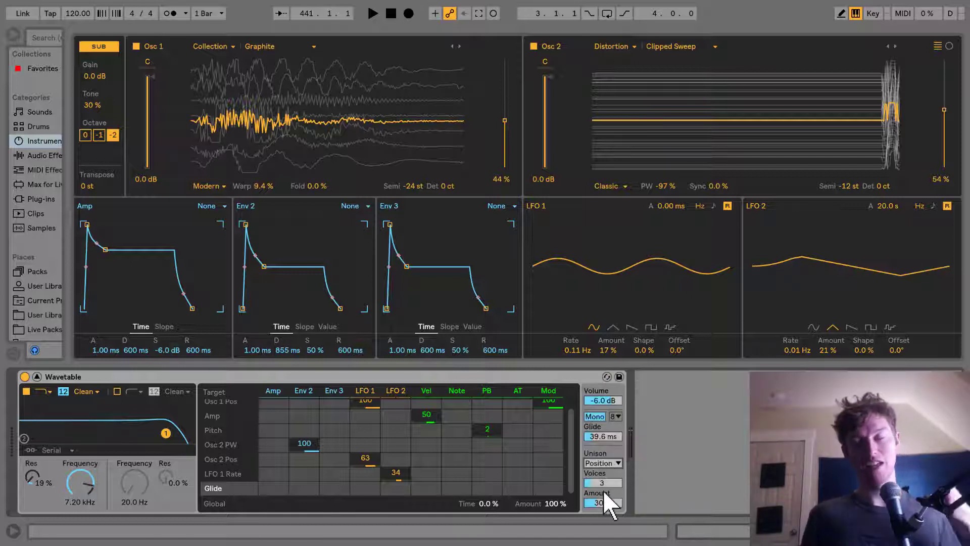